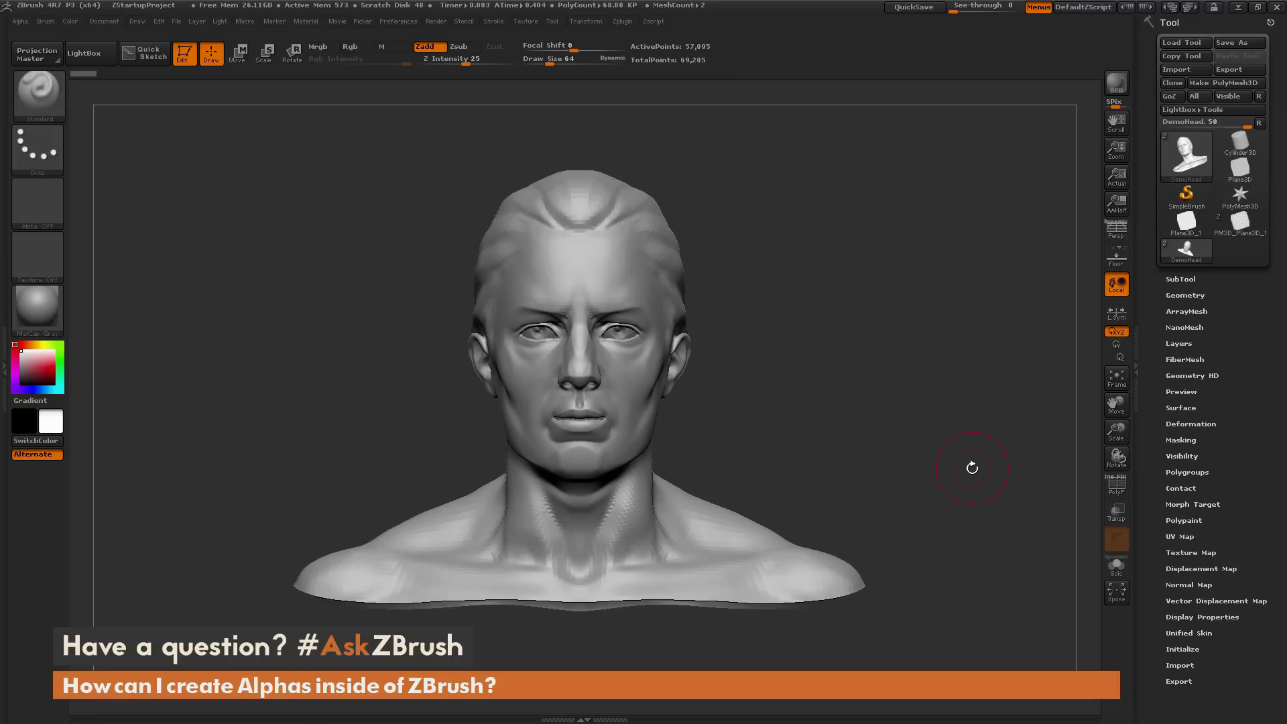
# Frame the demo head on the canvas and switch to the MRGBZGrabber tool, leaving edit mode
pyautogui.moveTo(967, 378)
pyautogui.mouseDown()
pyautogui.moveTo(891, 382)
pyautogui.moveTo(1025, 393)
pyautogui.moveTo(971, 398)
pyautogui.moveTo(961, 320)
pyautogui.mouseUp()
pyautogui.moveTo(982, 476); pyautogui.dragTo(804, 382)
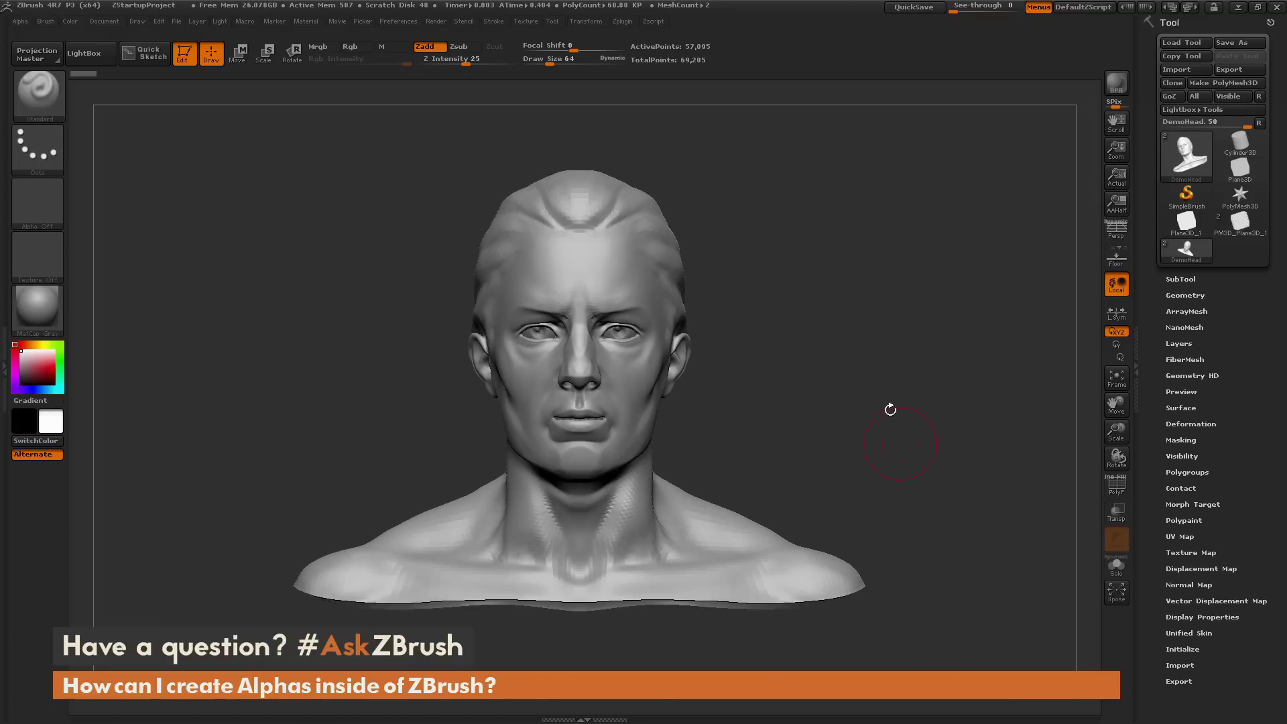
pyautogui.moveTo(853, 409); pyautogui.dragTo(910, 453)
pyautogui.press('f')
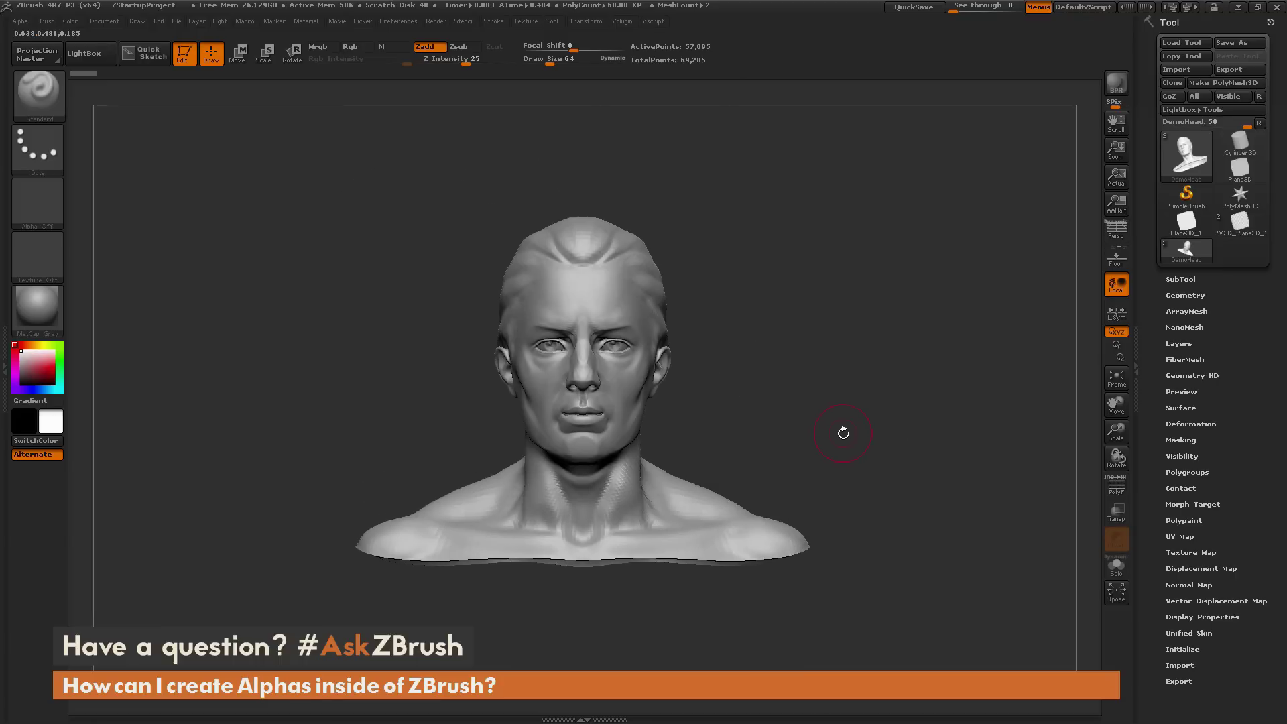
pyautogui.moveTo(846, 434)
pyautogui.mouseDown()
pyautogui.moveTo(791, 440)
pyautogui.moveTo(835, 433)
pyautogui.mouseUp()
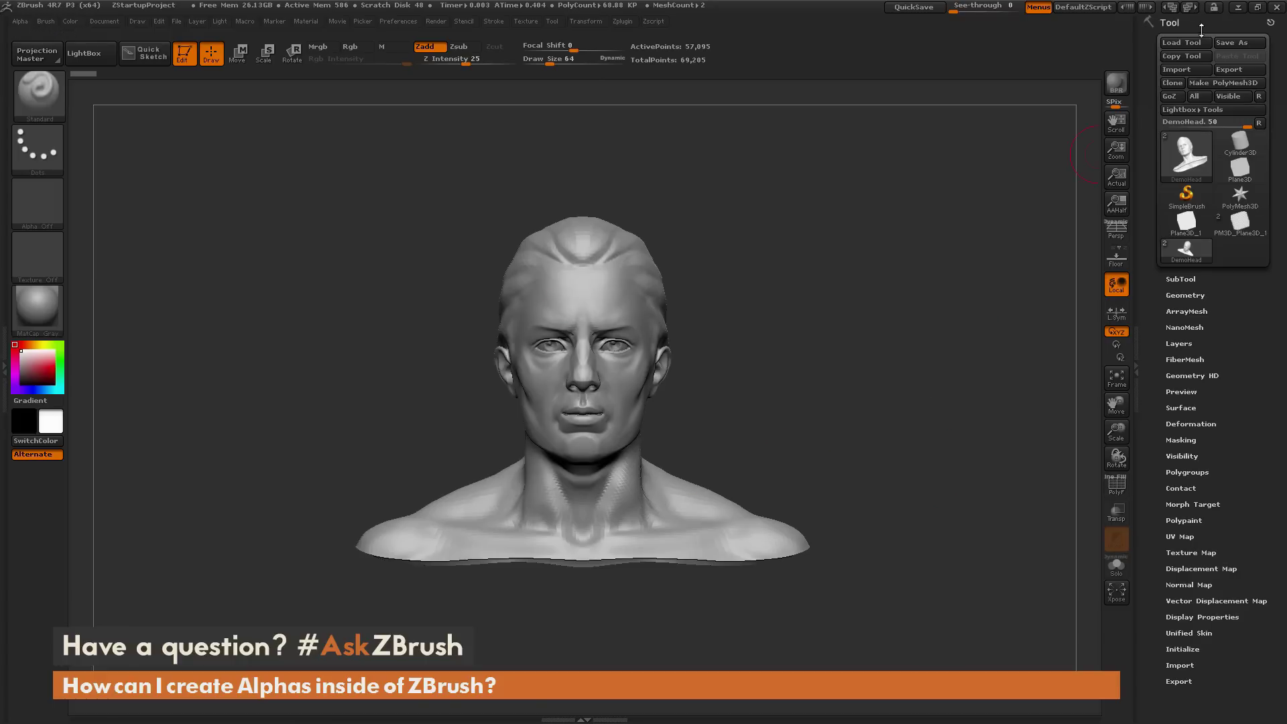
pyautogui.moveTo(1204, 213)
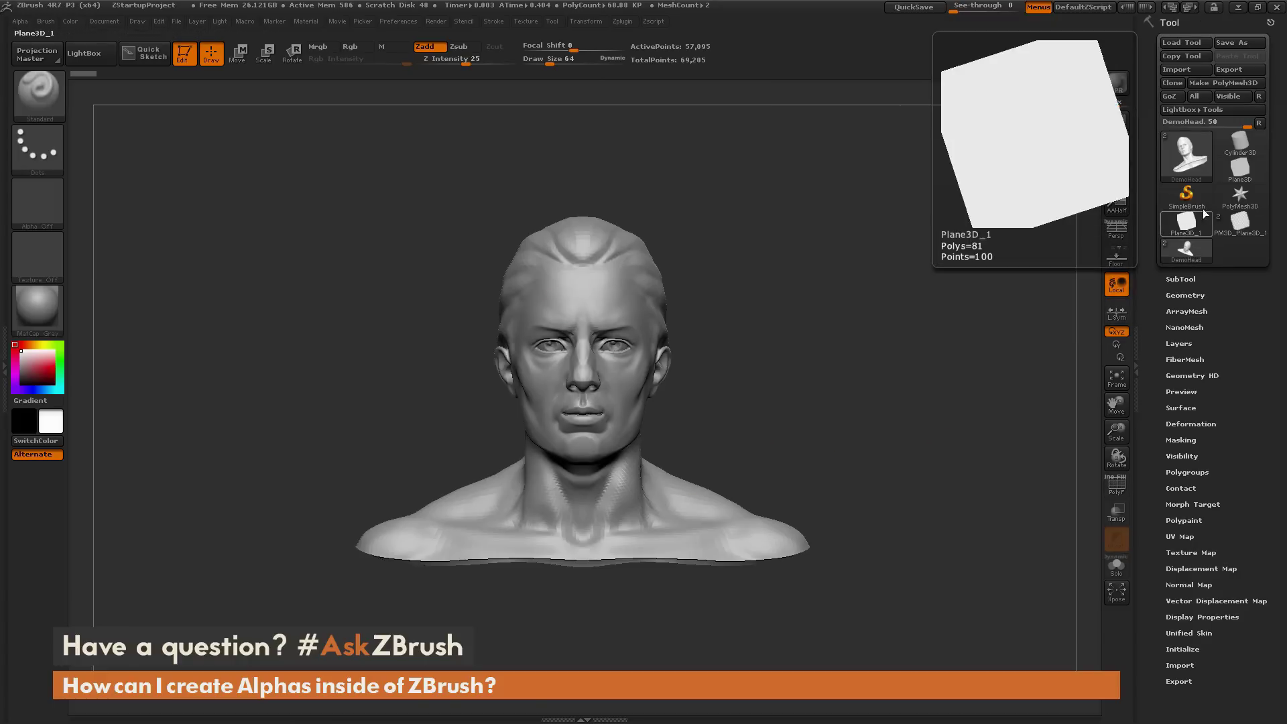
pyautogui.click(1186, 253)
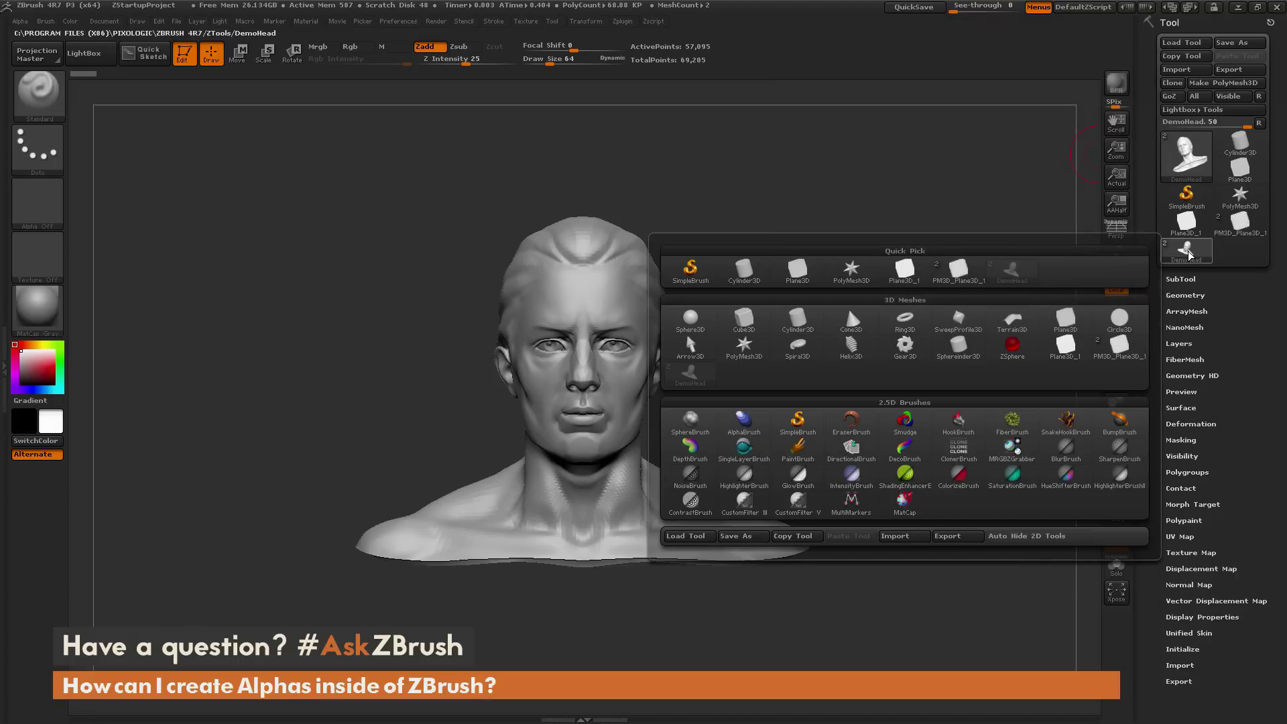
pyautogui.click(1015, 453)
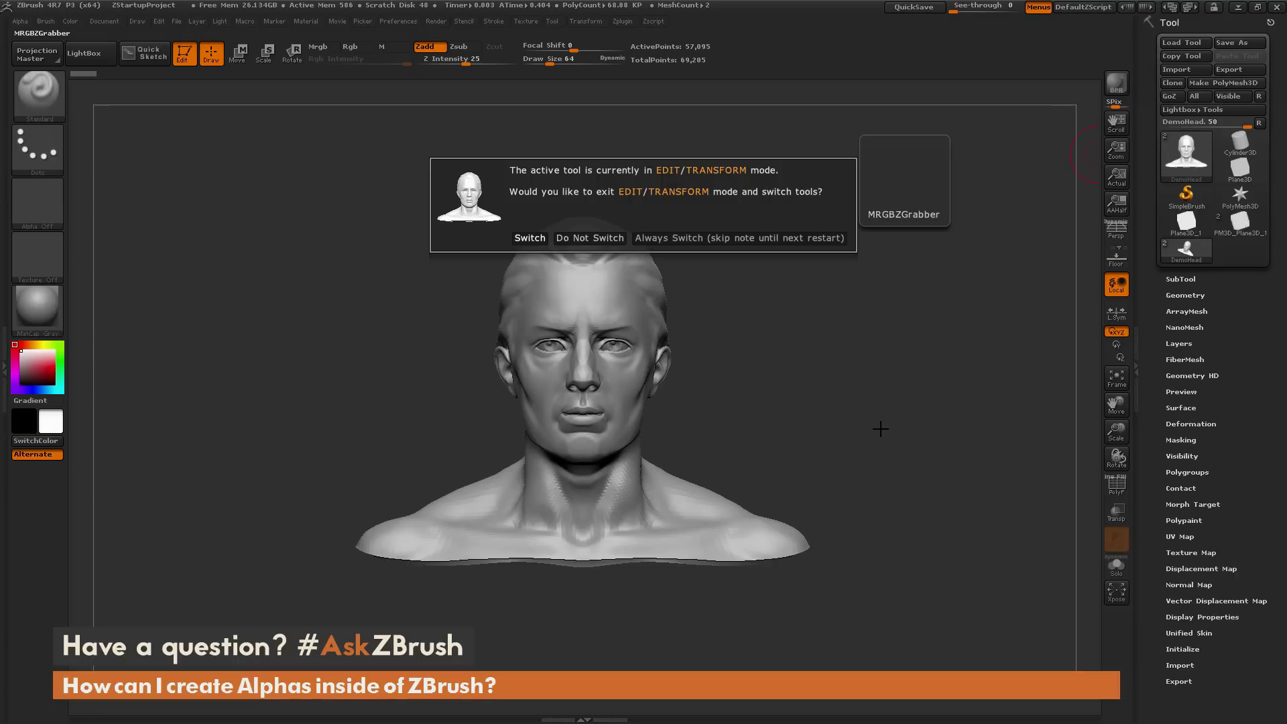
pyautogui.click(527, 237)
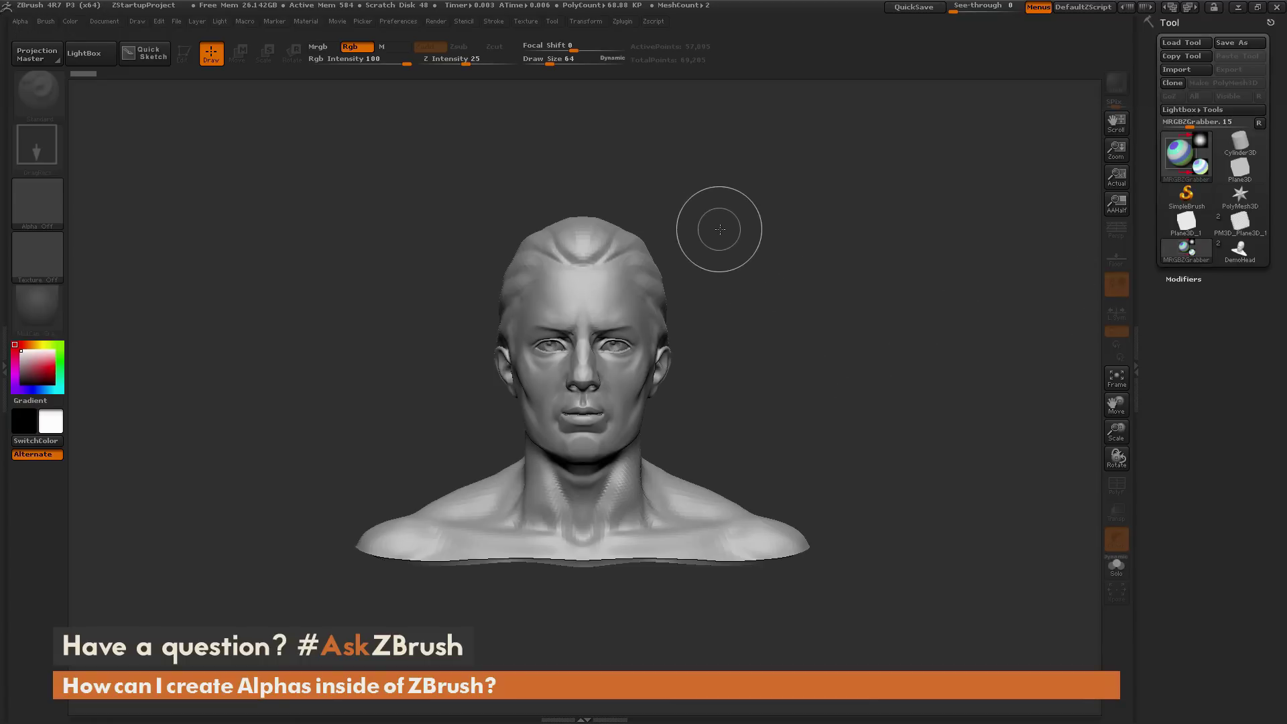
# Grab a rectangular area around the head and neck as an alpha and inspect the captured alpha
pyautogui.moveTo(717, 225); pyautogui.dragTo(713, 475)
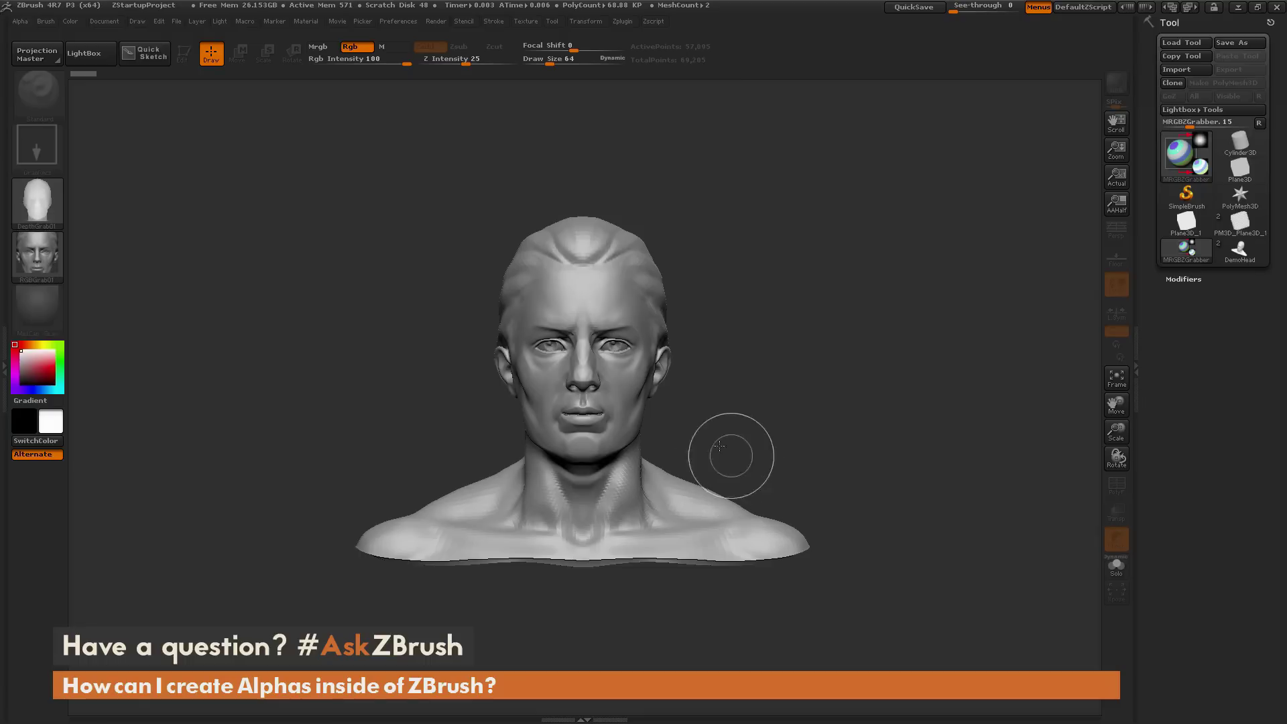
pyautogui.moveTo(39, 210)
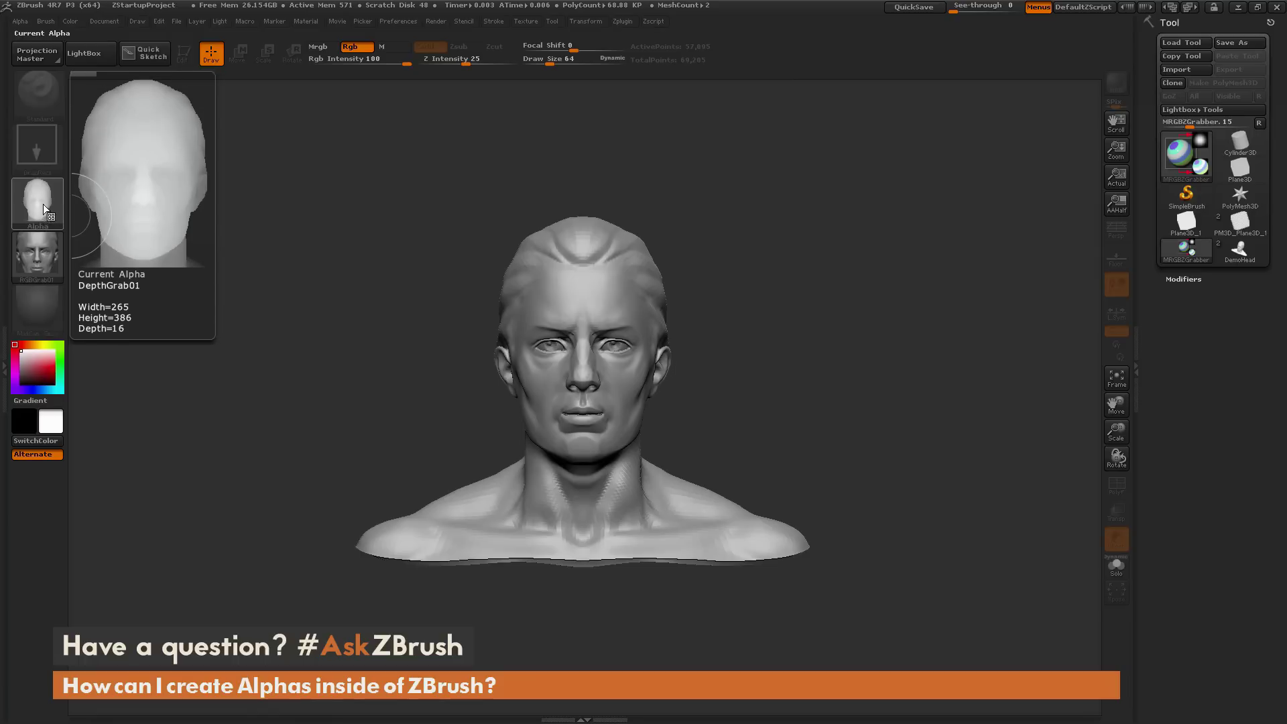
pyautogui.click(18, 21)
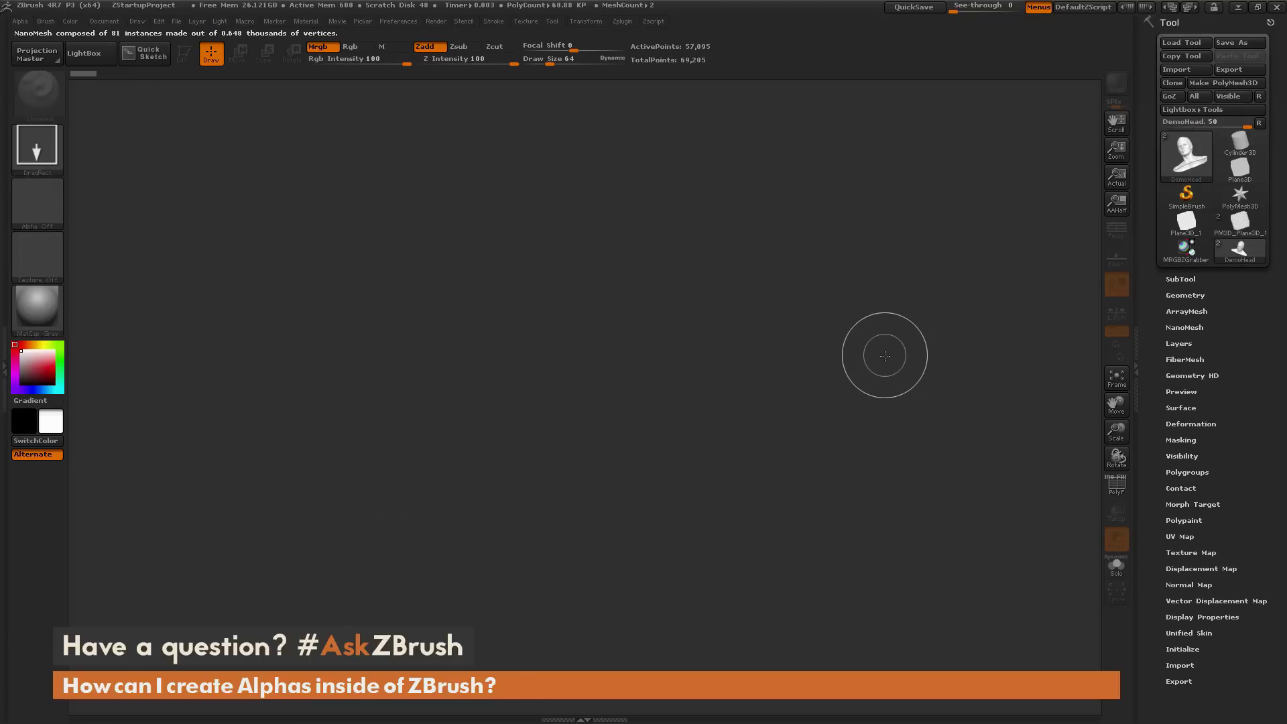
# Draw the PM3D_Plane3D_1 NanoMesh tool on the empty canvas and make it editable
pyautogui.click(1239, 226)
pyautogui.moveTo(533, 367); pyautogui.dragTo(537, 463)
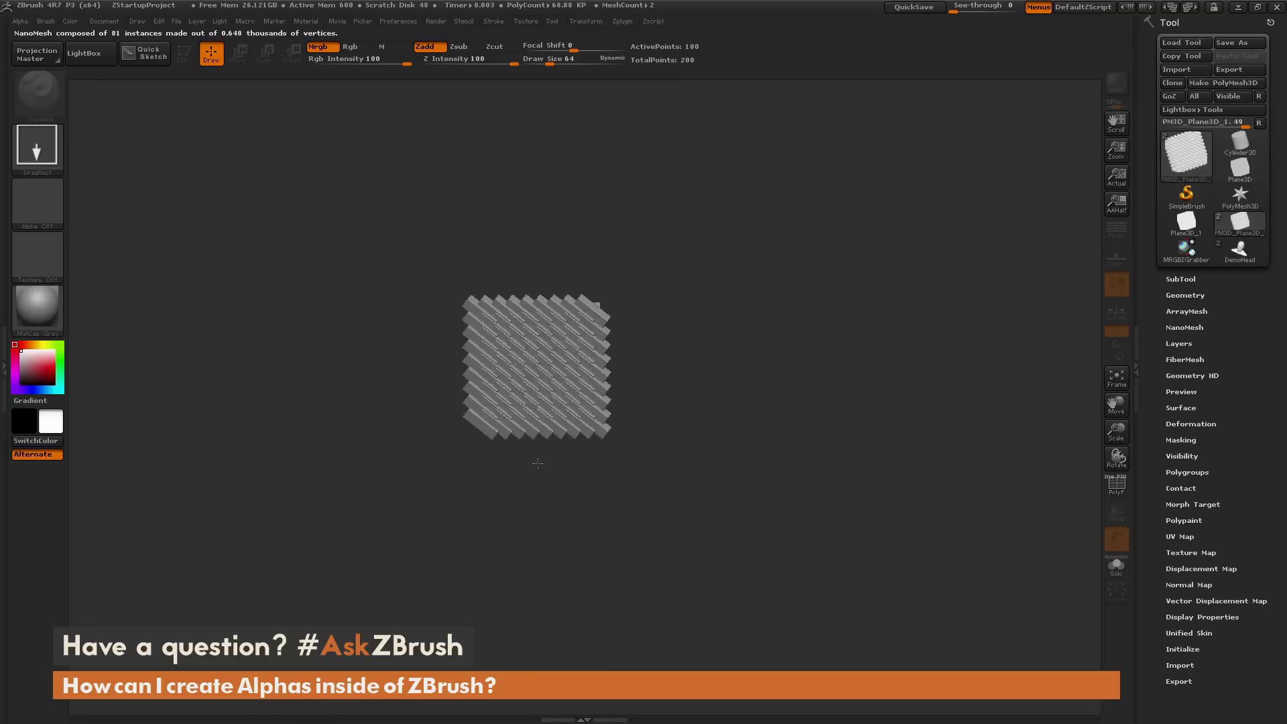
pyautogui.press('t')
pyautogui.press('f')
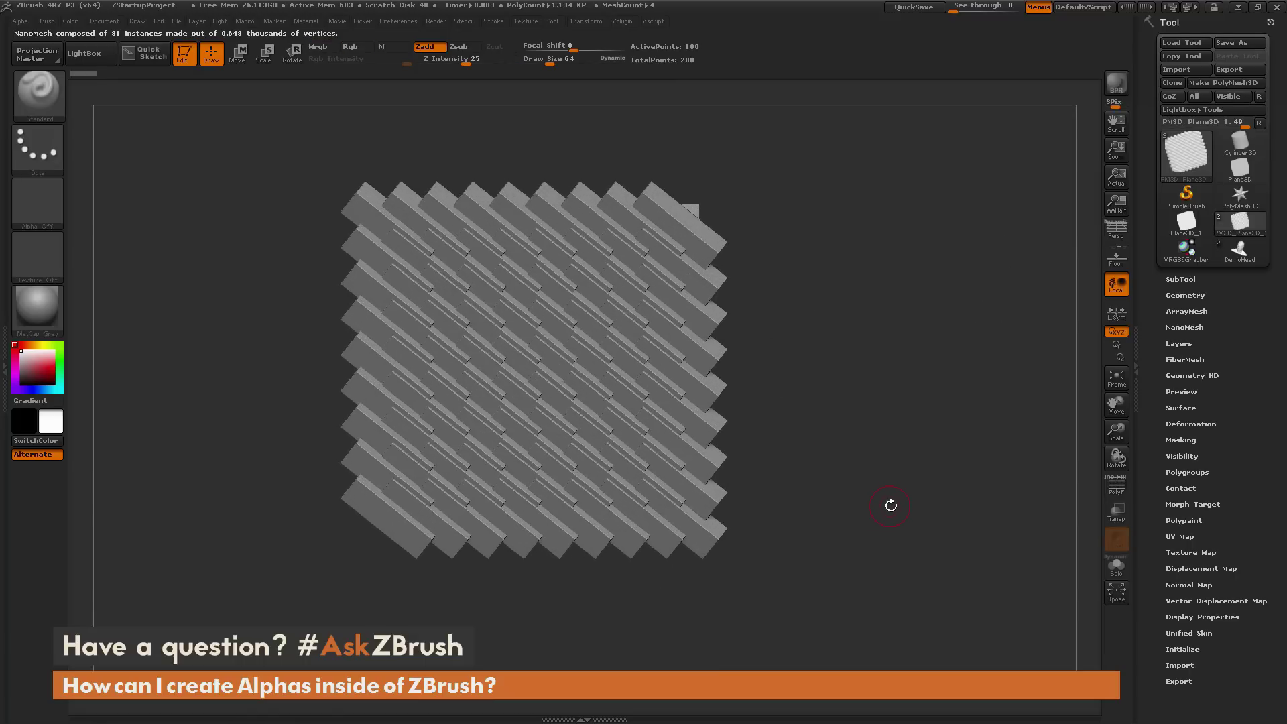
pyautogui.moveTo(879, 509); pyautogui.dragTo(887, 442)
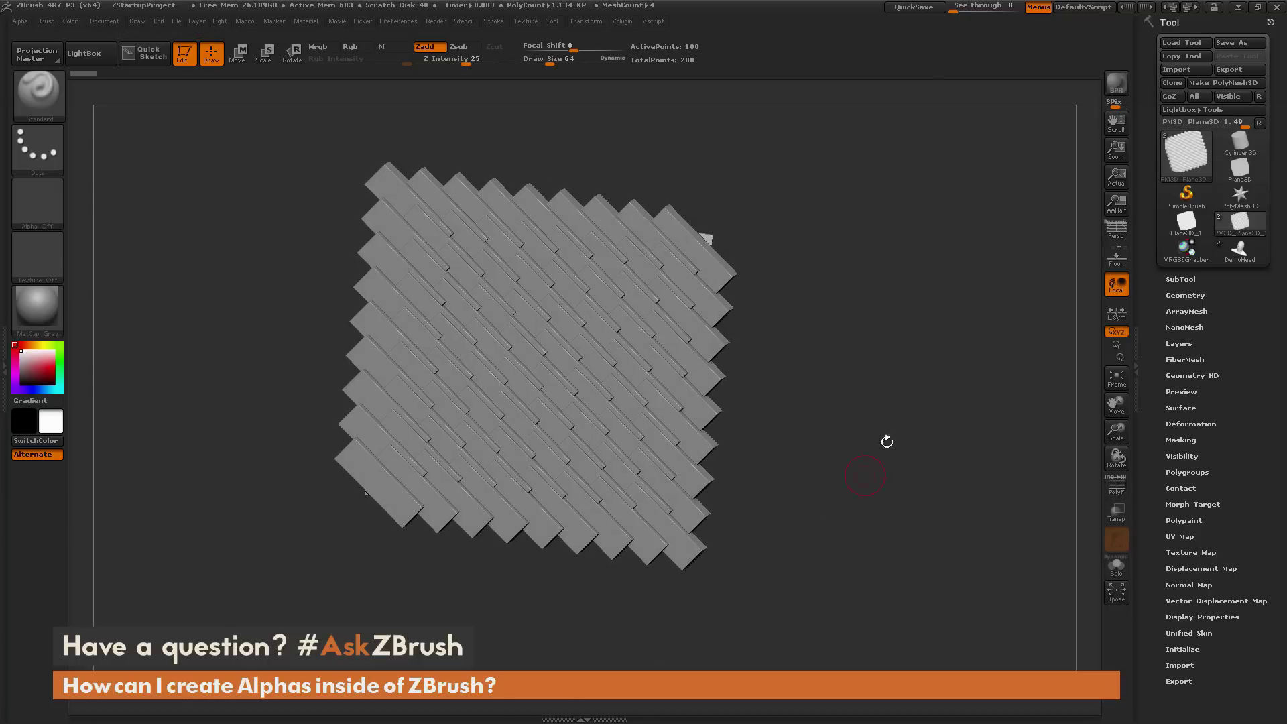
# Lower the NanoMesh XRotation to a negative angle to tilt the instances, and return to a front view of the plane
pyautogui.click(1192, 326)
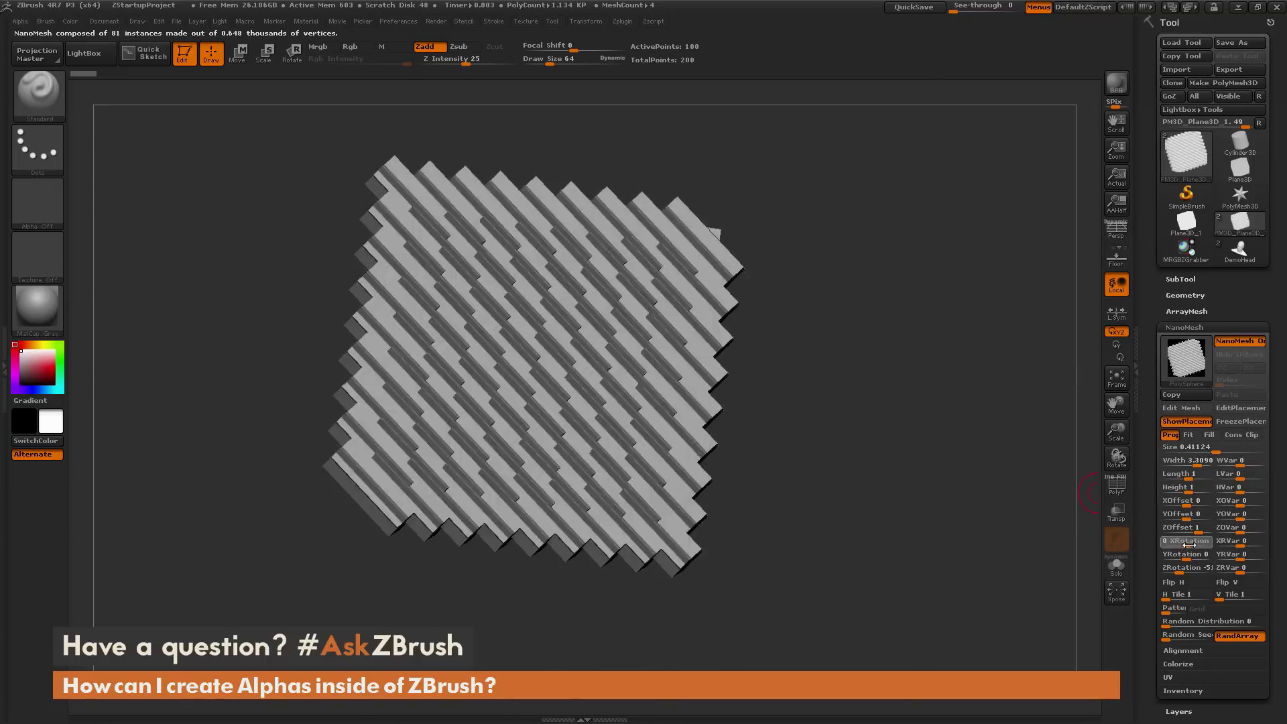
pyautogui.moveTo(1188, 544); pyautogui.dragTo(1170, 544)
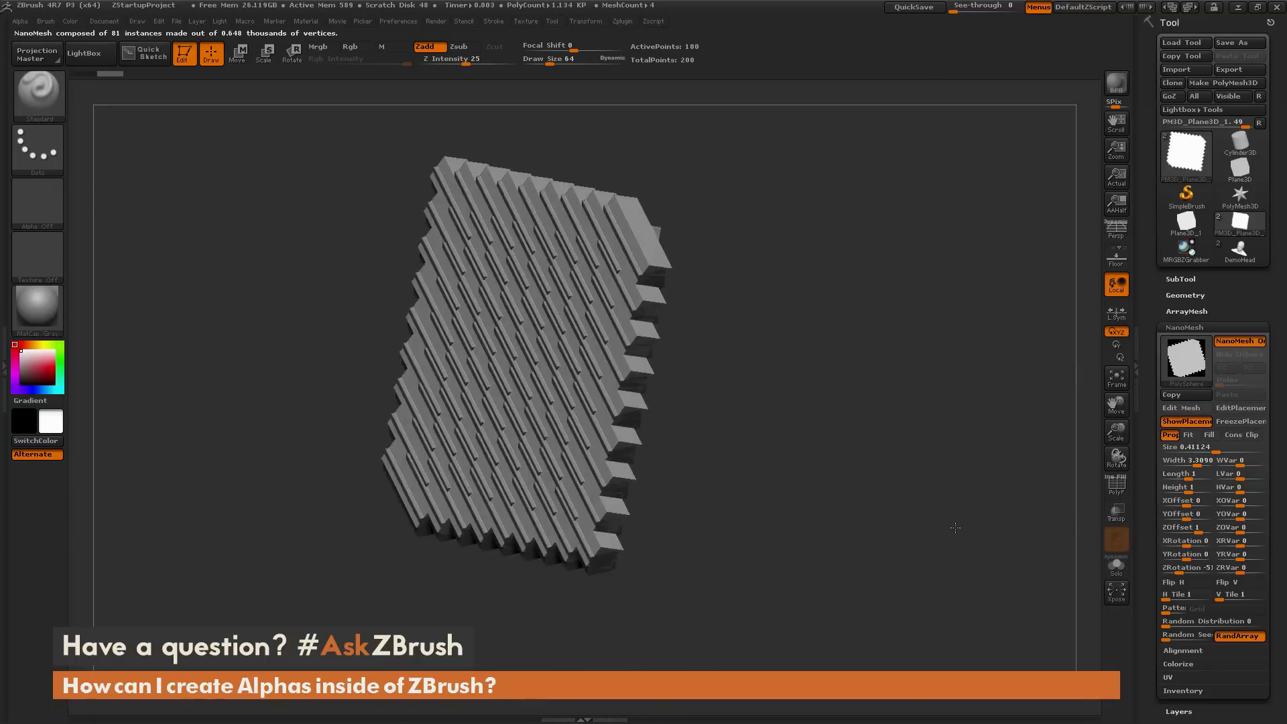
pyautogui.moveTo(955, 527); pyautogui.dragTo(937, 575)
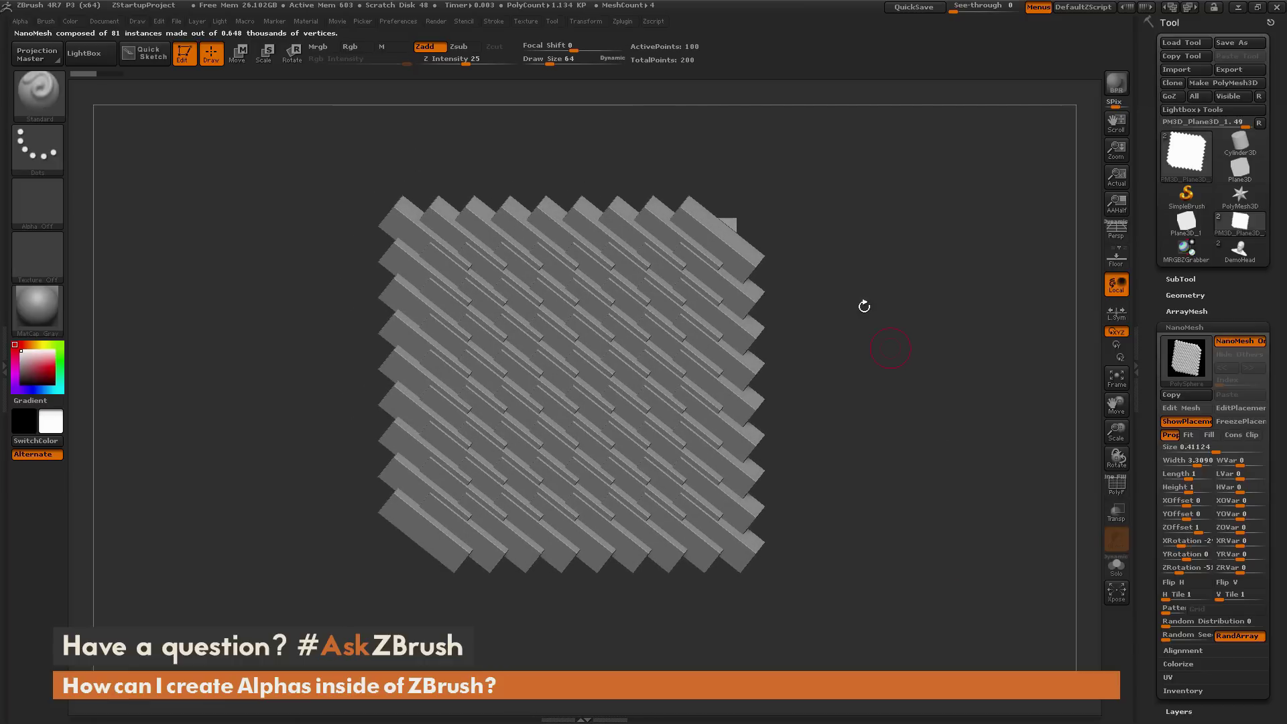
pyautogui.moveTo(925, 430)
pyautogui.mouseDown()
pyautogui.moveTo(889, 454)
pyautogui.moveTo(925, 454)
pyautogui.mouseUp()
# Resize the document to 512 by 512 with proportion constraint turned off
pyautogui.click(102, 21)
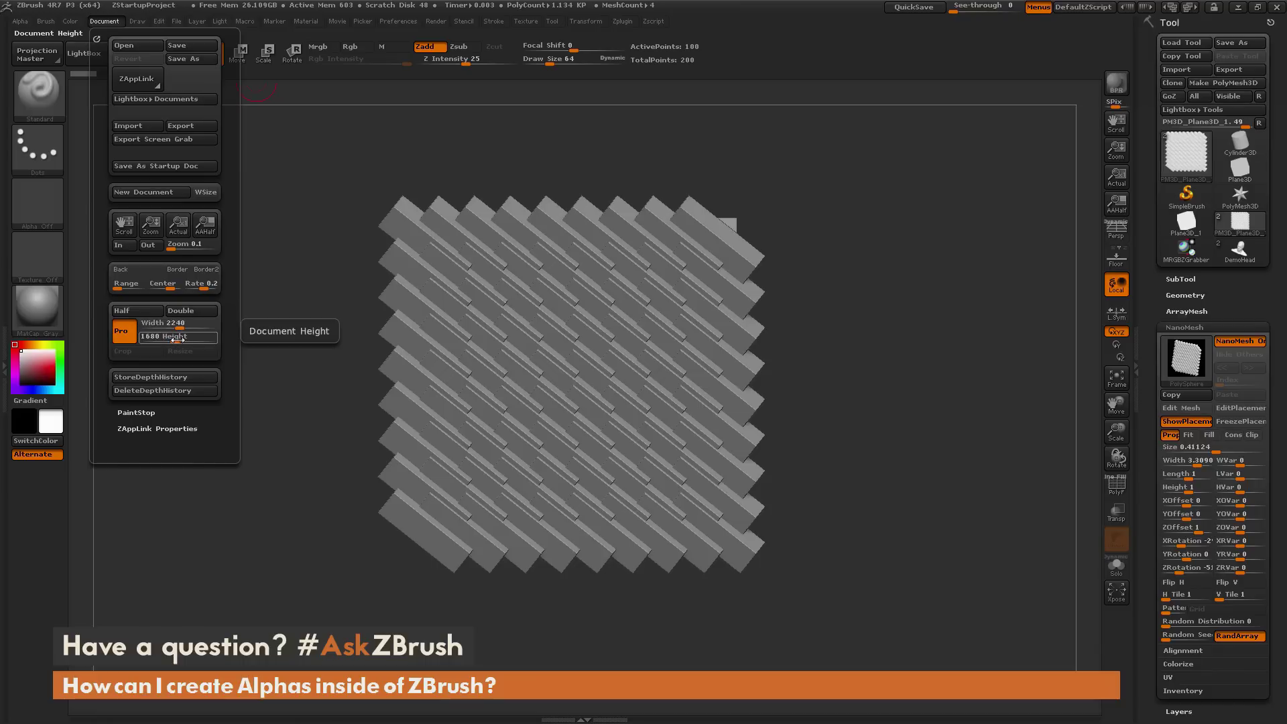
pyautogui.click(124, 330)
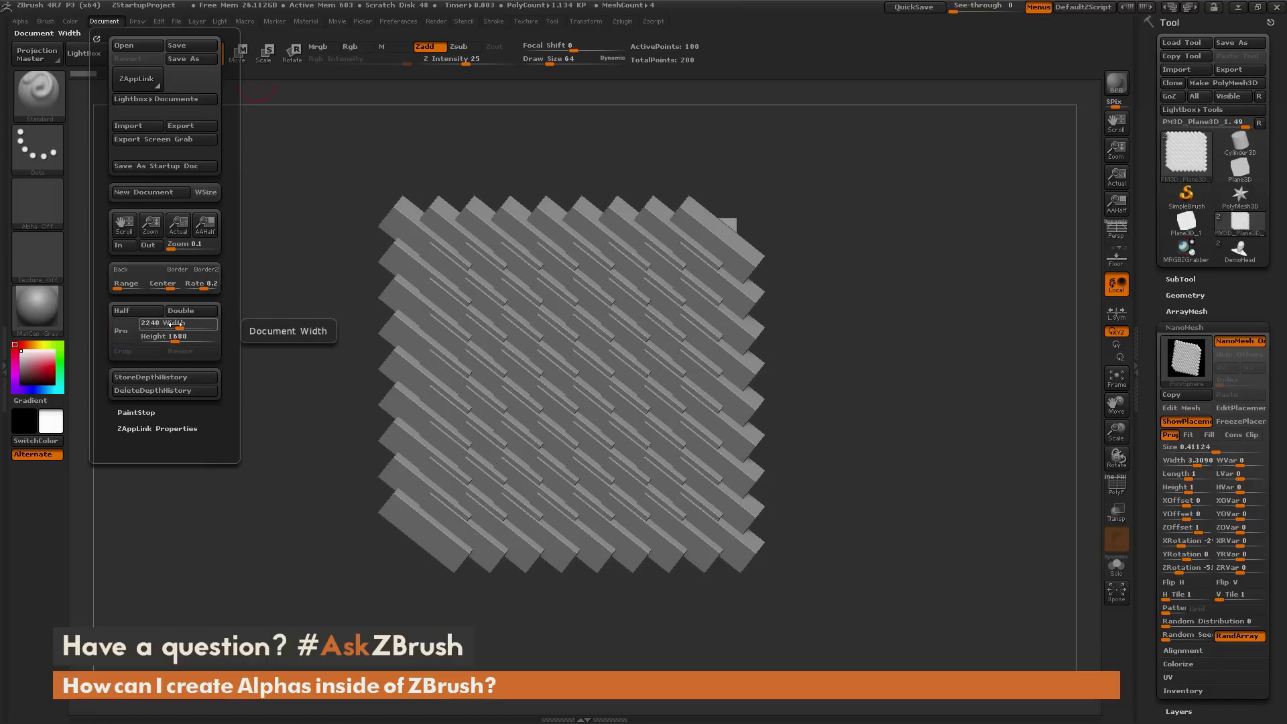
pyautogui.moveTo(173, 323); pyautogui.dragTo(178, 323)
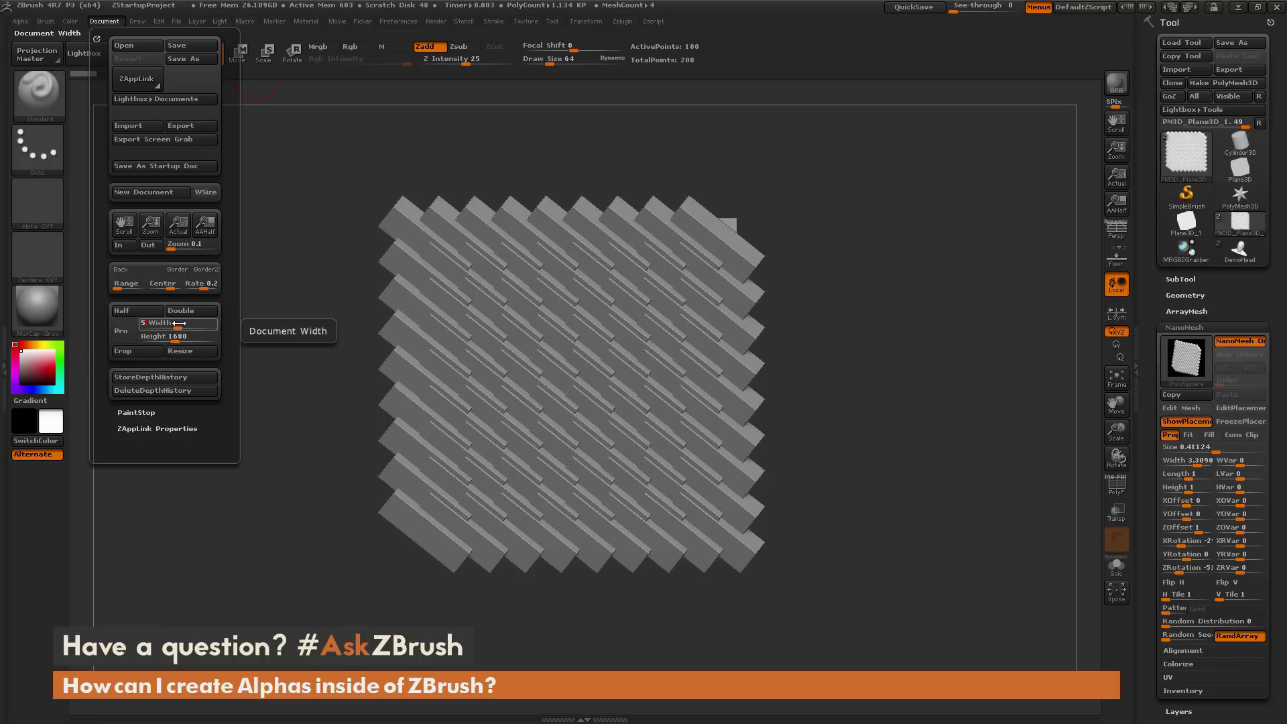
pyautogui.moveTo(177, 334); pyautogui.dragTo(175, 333)
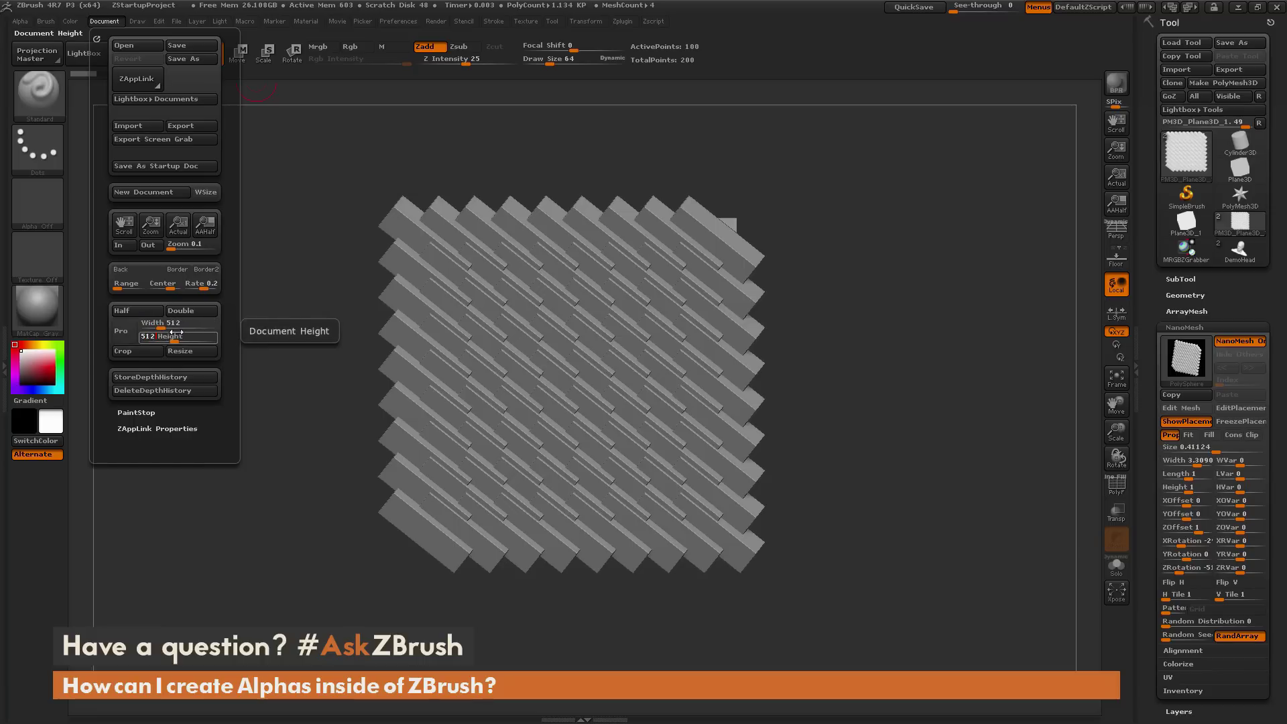
pyautogui.click(186, 352)
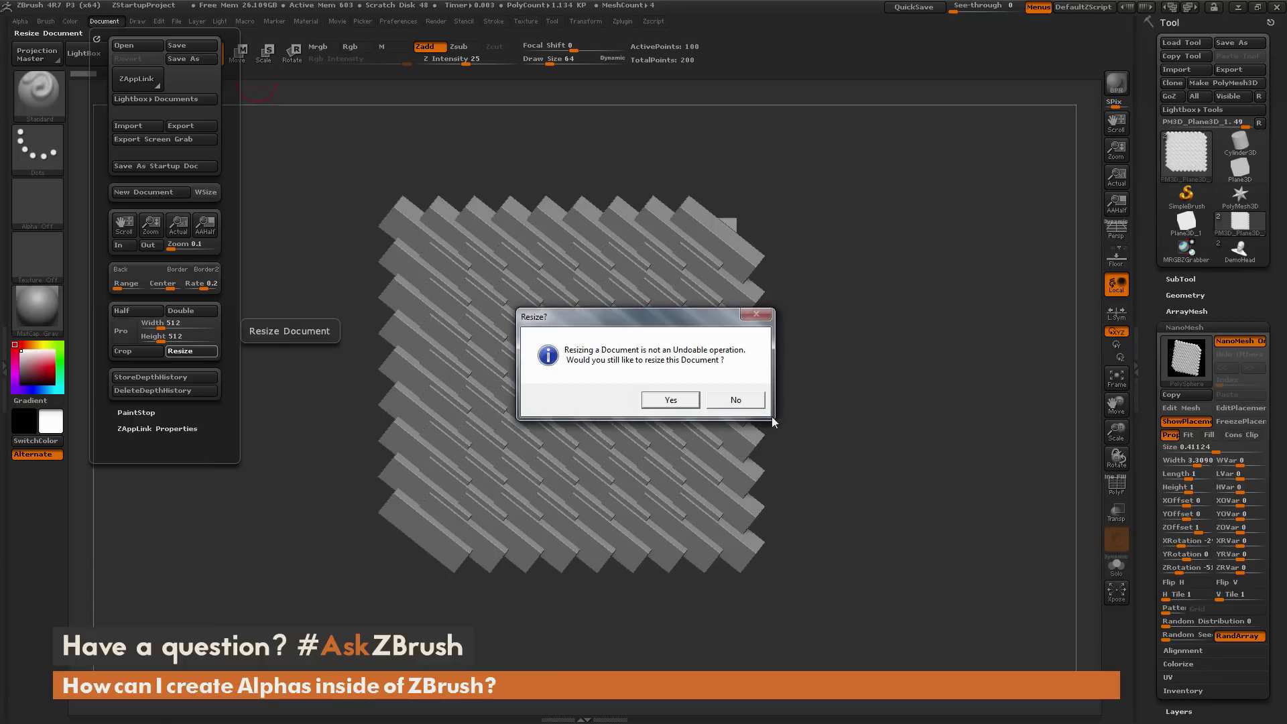
pyautogui.click(671, 400)
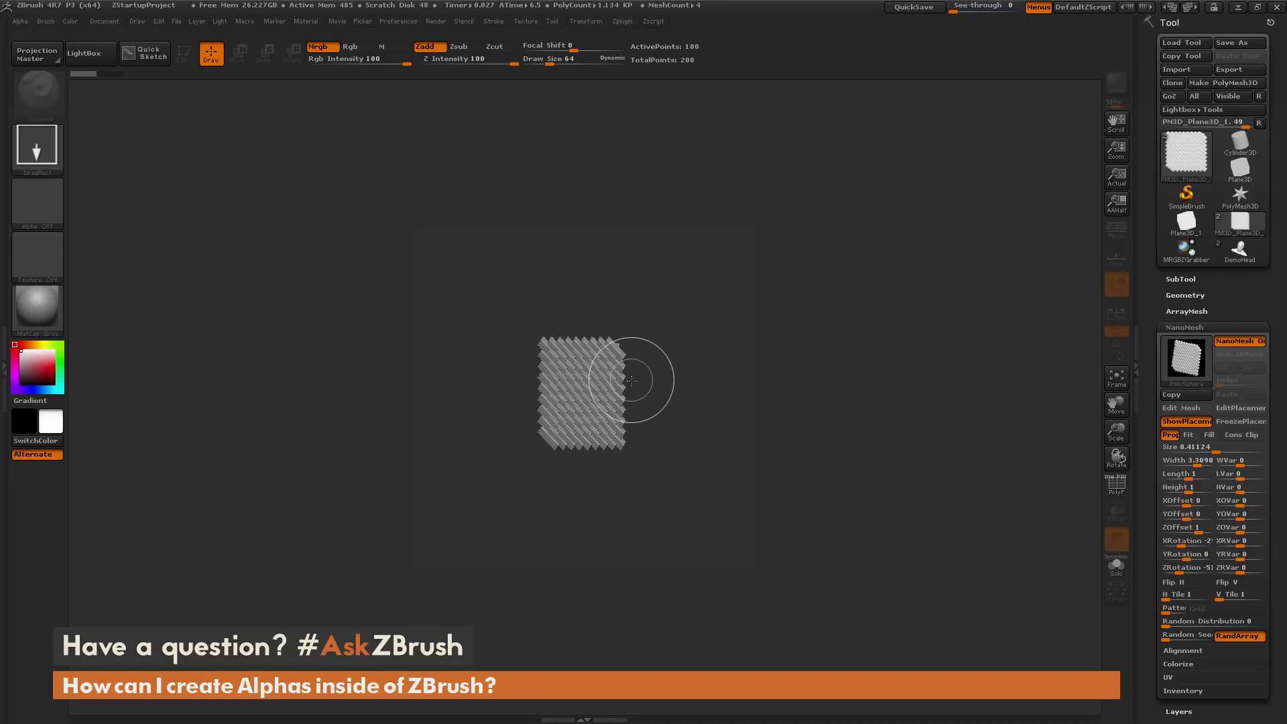
# Clear the canvas, redraw the NanoMesh plane in edit mode, and enlarge it until the pattern fills the square document
pyautogui.hotkey('ctrl', 'n')
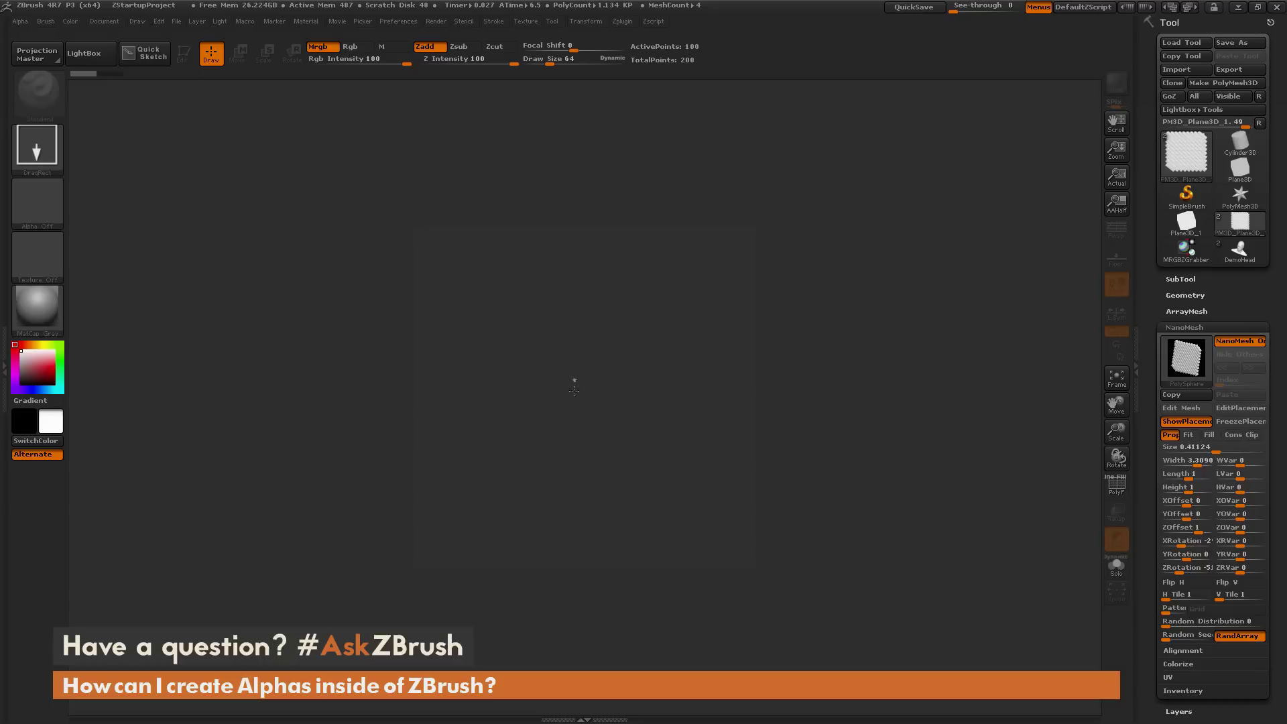
pyautogui.moveTo(575, 382)
pyautogui.mouseDown()
pyautogui.moveTo(574, 546)
pyautogui.moveTo(573, 516)
pyautogui.mouseUp()
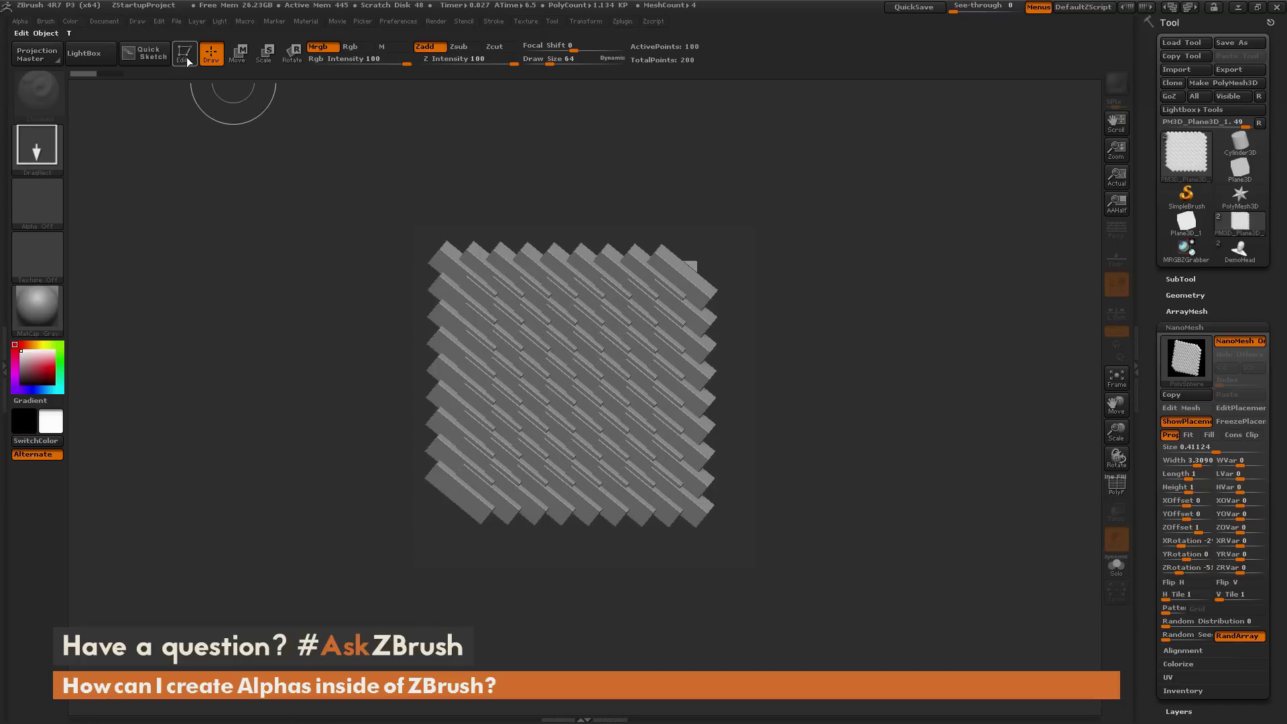
pyautogui.press('t')
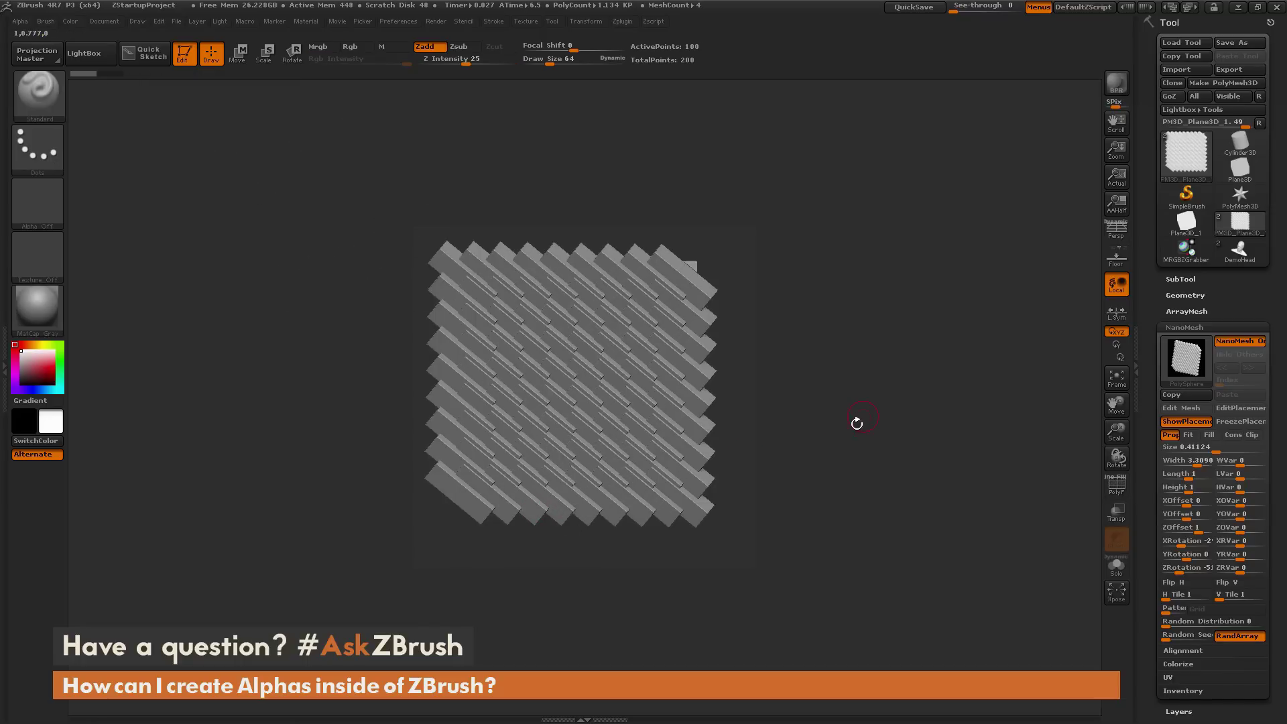
pyautogui.moveTo(856, 422); pyautogui.dragTo(896, 576)
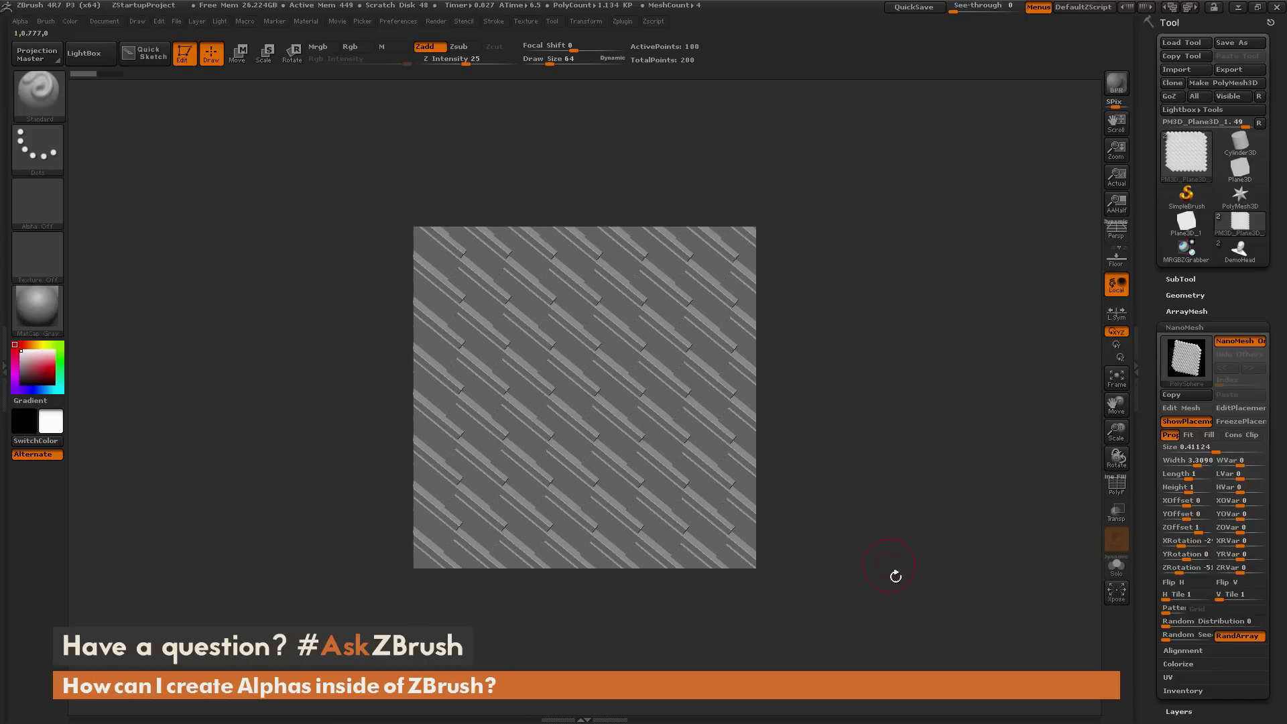
# Capture the whole document as an alpha with GrabDoc and inspect the new current alpha
pyautogui.click(21, 21)
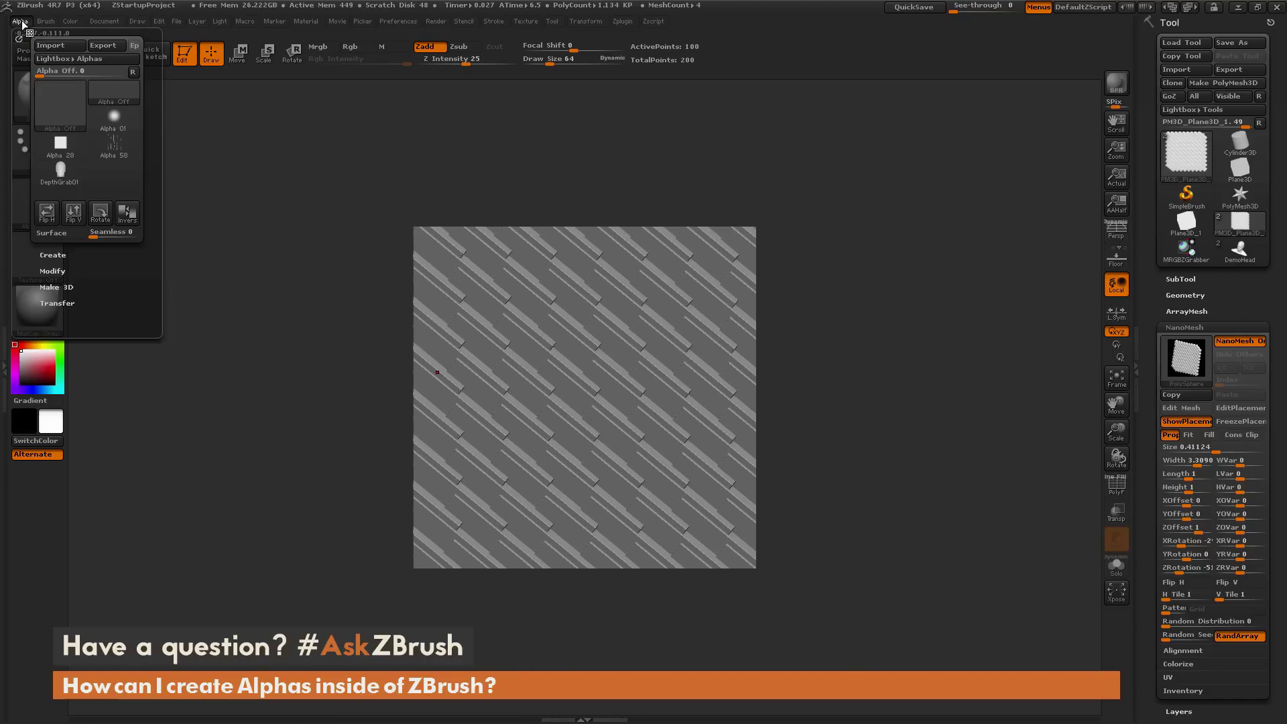
pyautogui.click(70, 302)
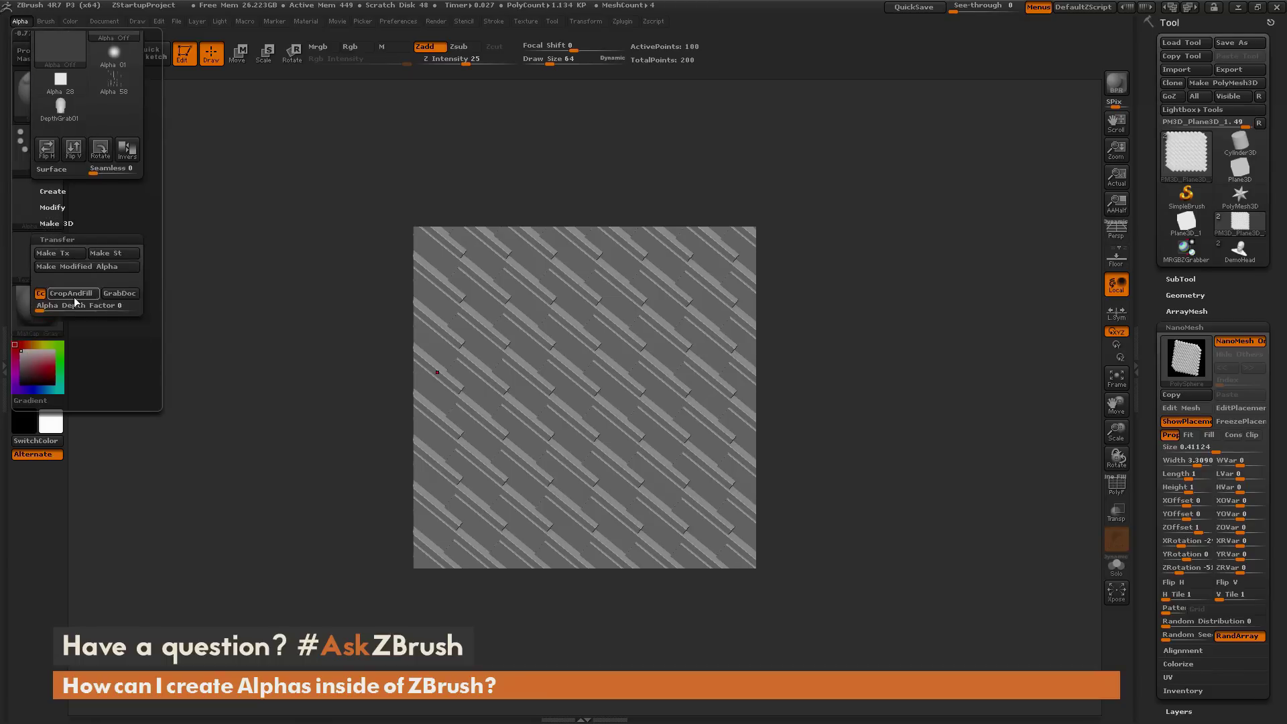
pyautogui.click(121, 286)
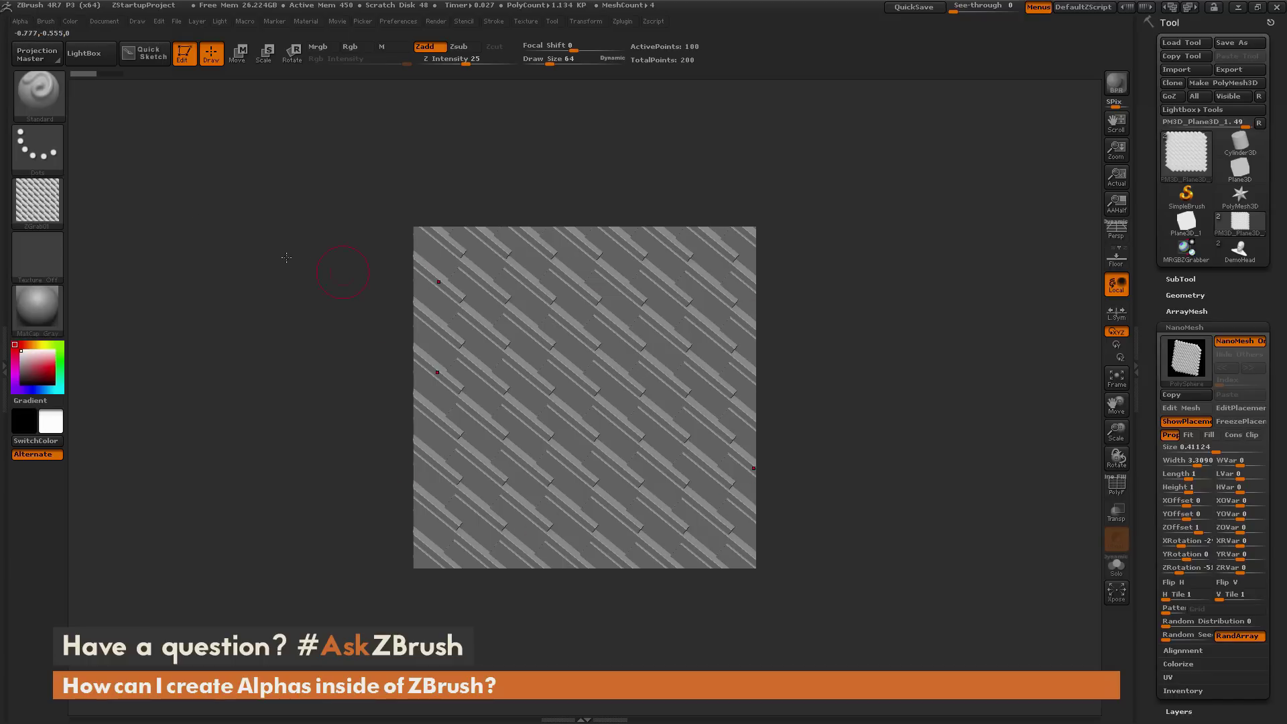
pyautogui.moveTo(46, 203)
pyautogui.moveTo(784, 402)
pyautogui.mouseDown()
pyautogui.moveTo(877, 412)
pyautogui.moveTo(868, 478)
pyautogui.mouseUp()
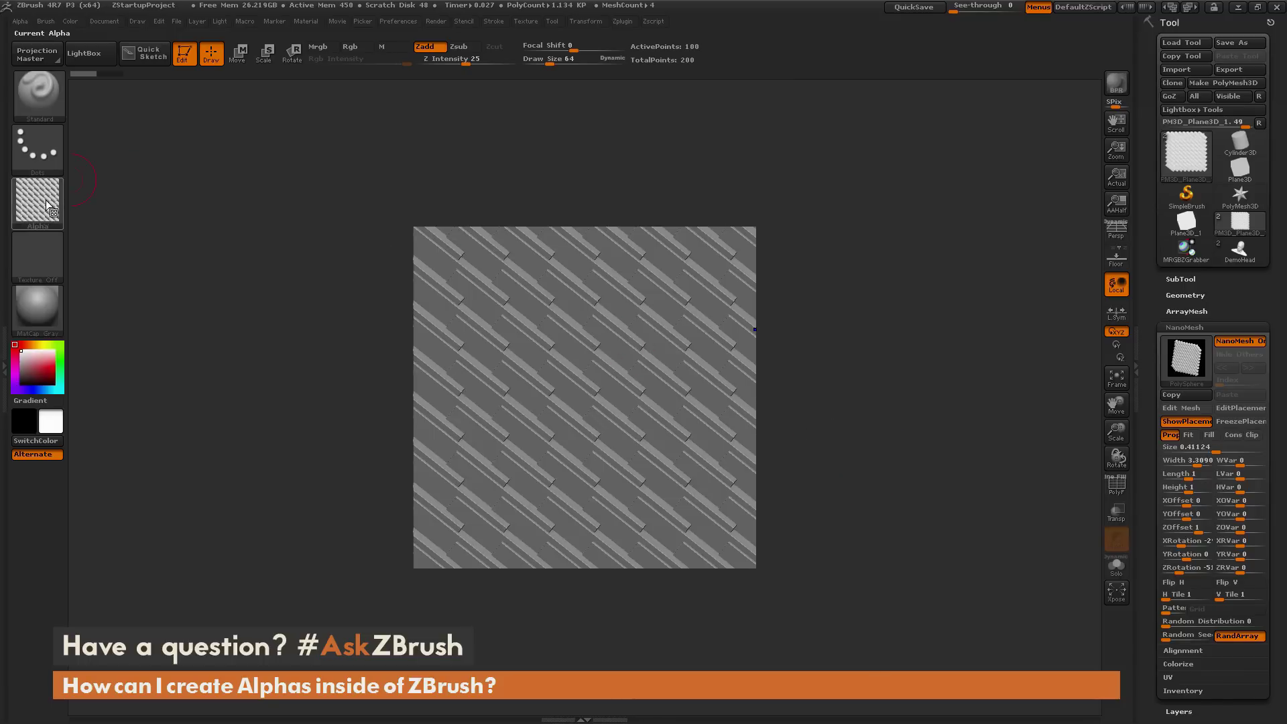
pyautogui.moveTo(46, 200)
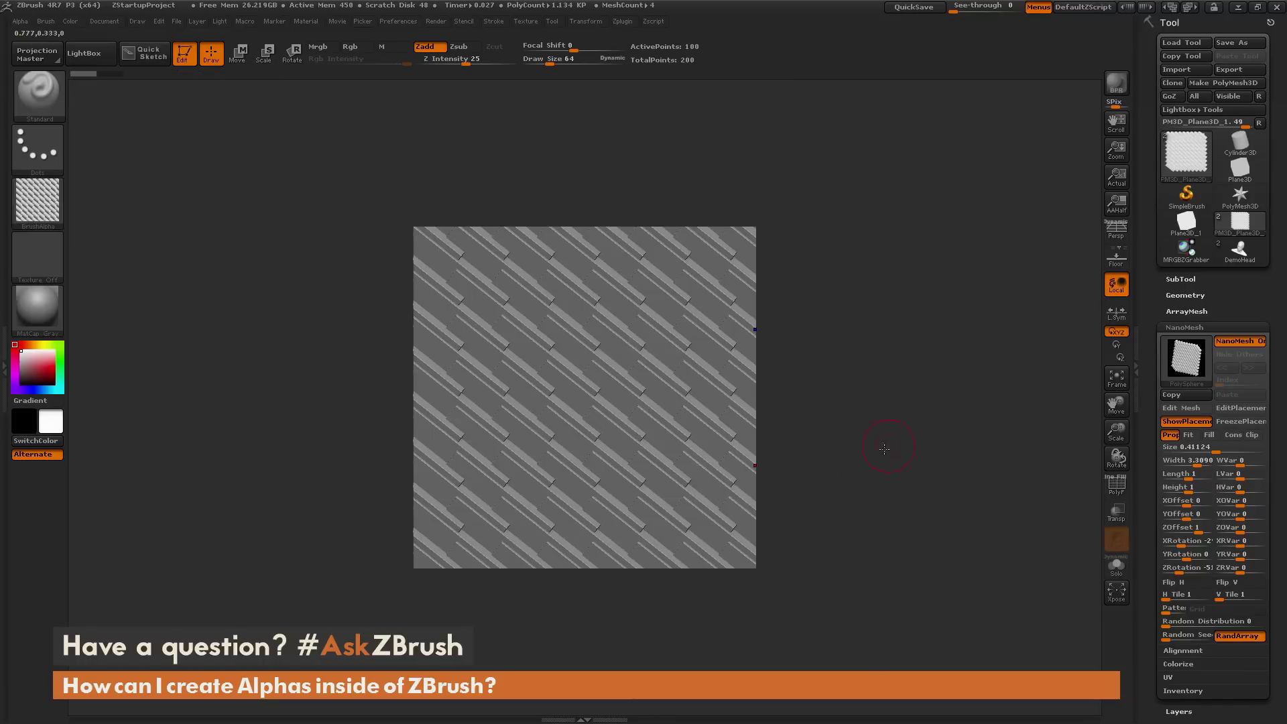